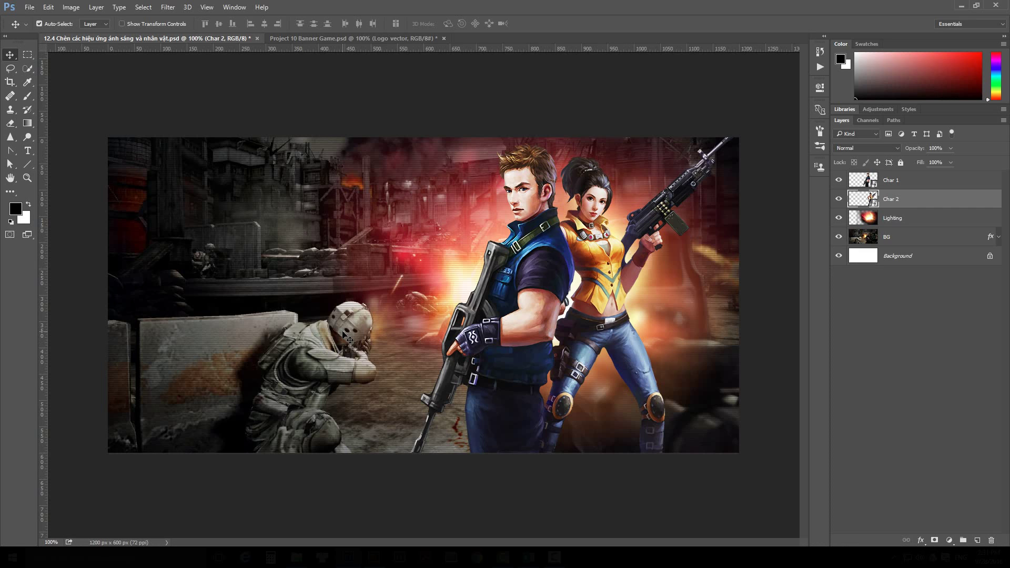
# Step: Switch to the Ảnh nguồn folder and open Logo 1shot.ai in Illustrator
pyautogui.moveTo(296, 557)
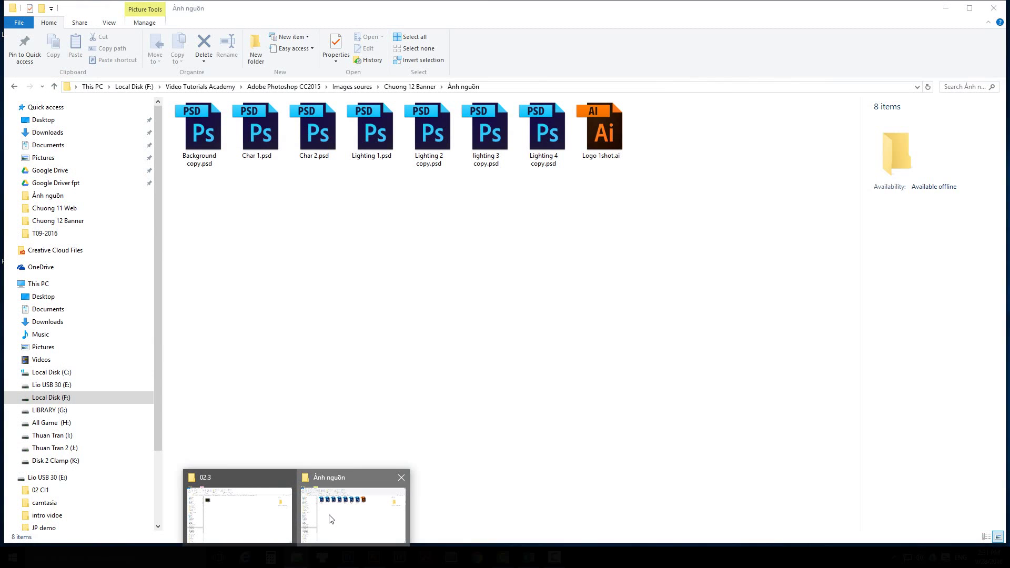
pyautogui.click(331, 519)
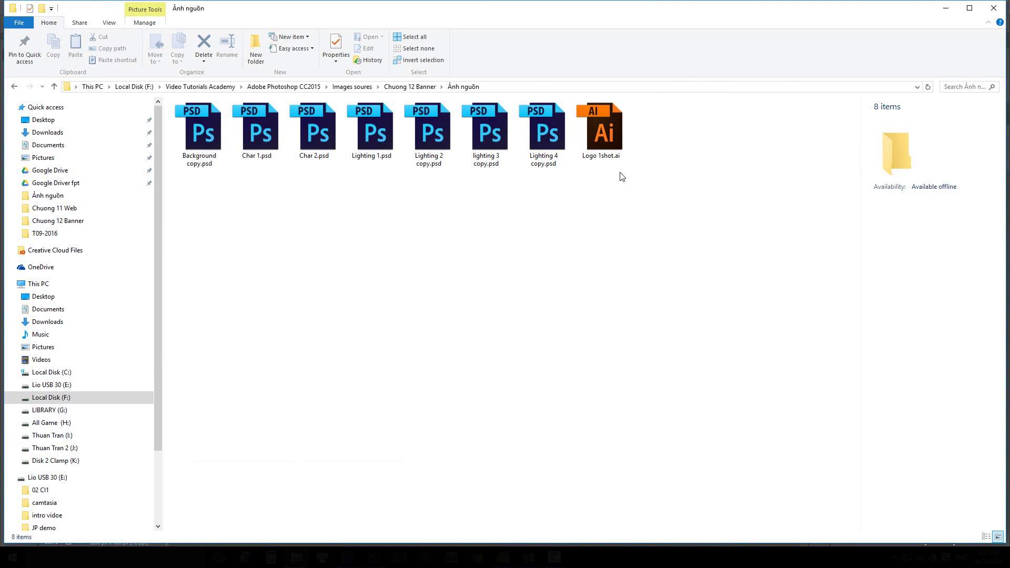
pyautogui.click(609, 134)
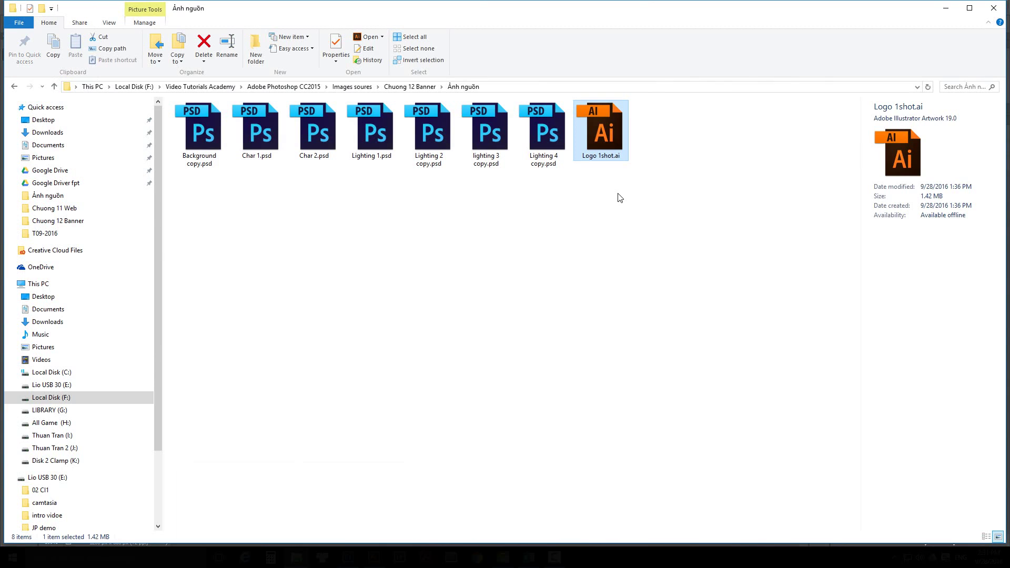
pyautogui.doubleClick(604, 134)
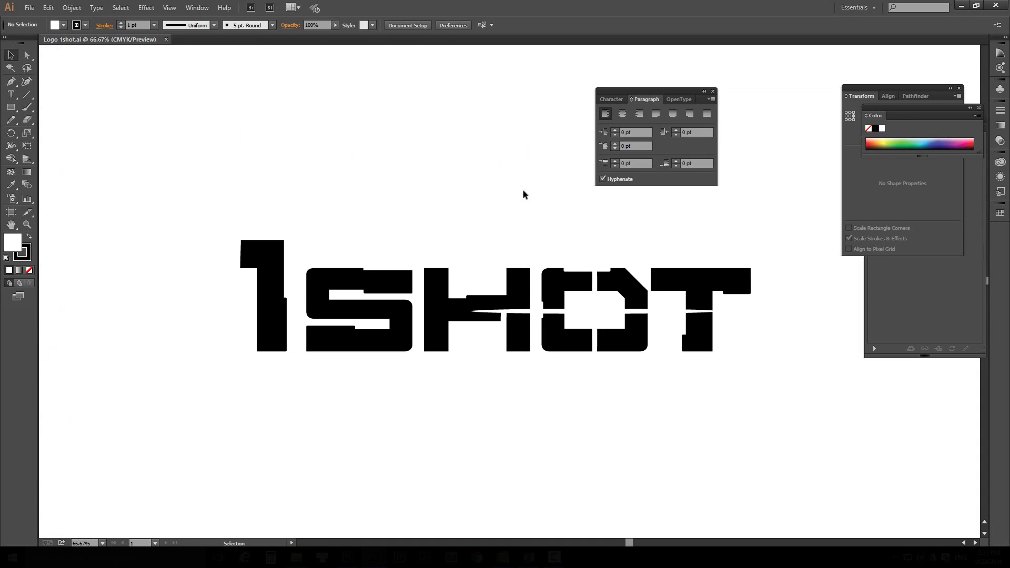
# Step: Select all letter shapes of the 1SHOT logo artwork and copy them
pyautogui.moveTo(232, 210); pyautogui.dragTo(736, 394)
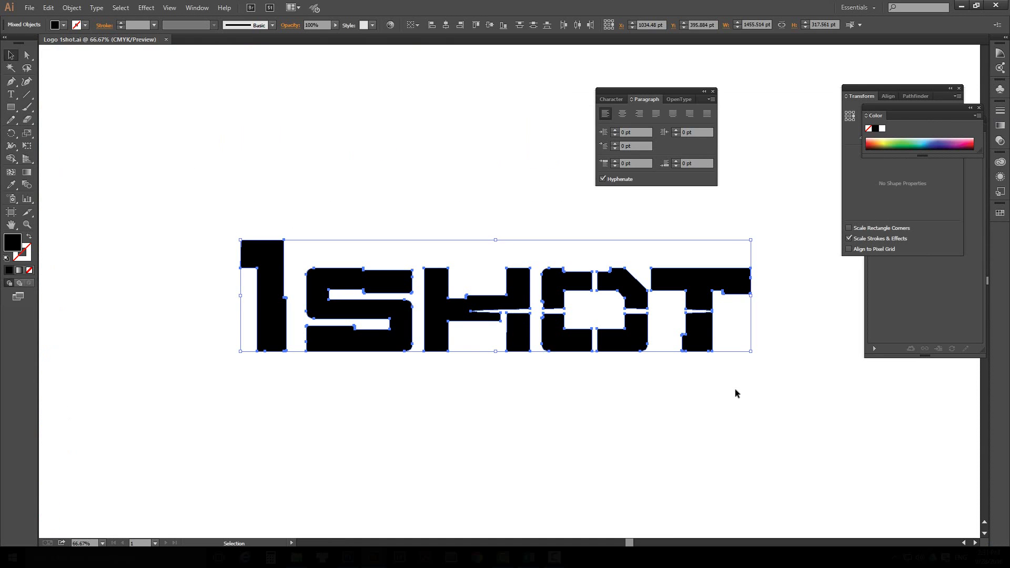
pyautogui.hotkey('ctrl', 'shift', 'a')
pyautogui.click(553, 345)
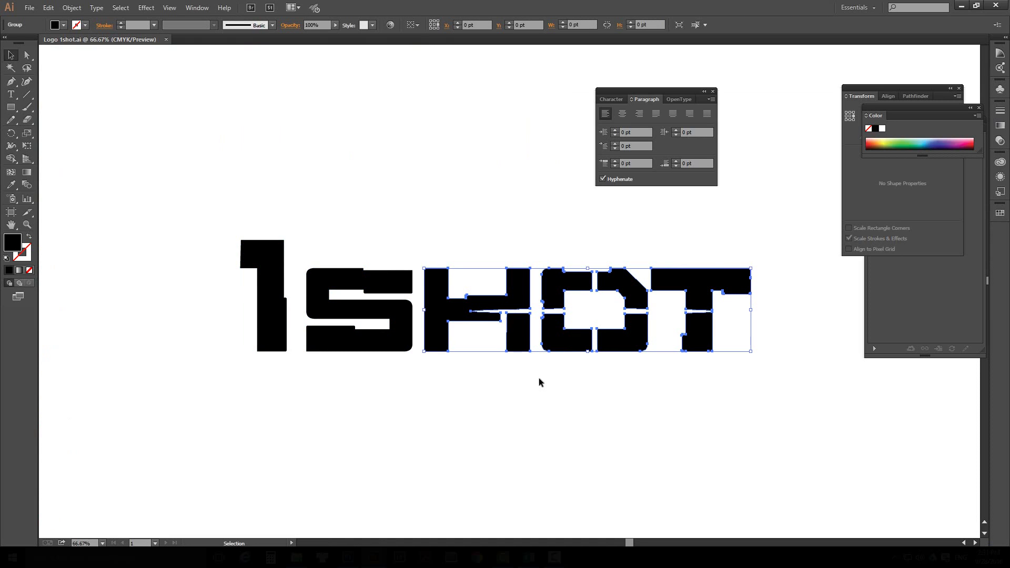
pyautogui.moveTo(209, 200); pyautogui.dragTo(721, 415)
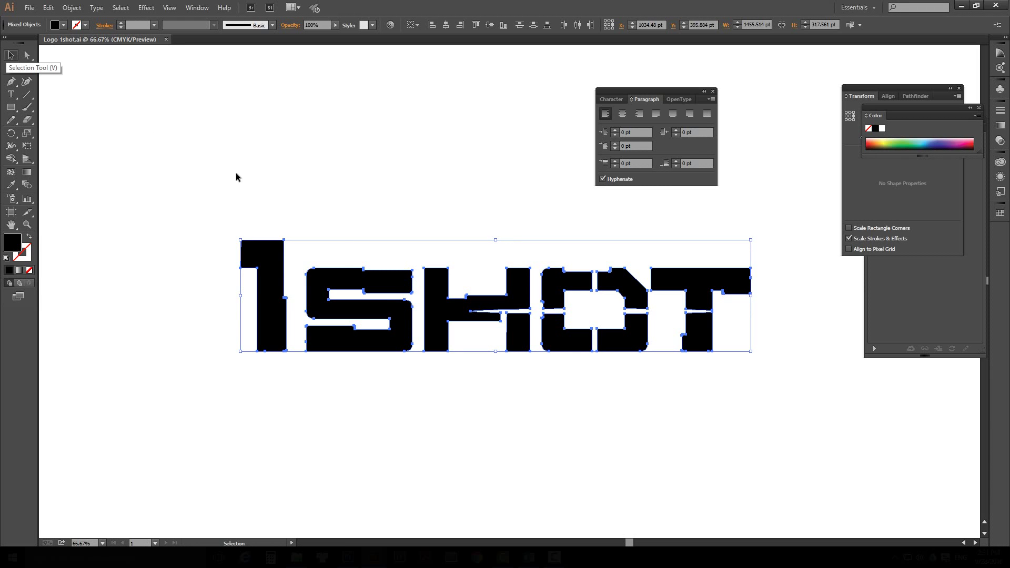
pyautogui.moveTo(209, 196); pyautogui.dragTo(756, 381)
pyautogui.press('a')
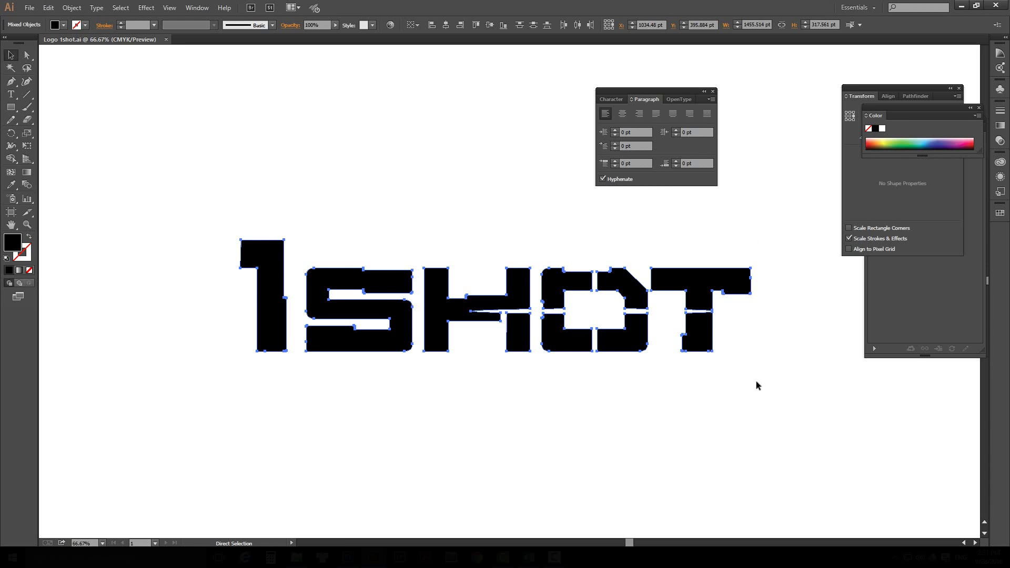
pyautogui.press('v')
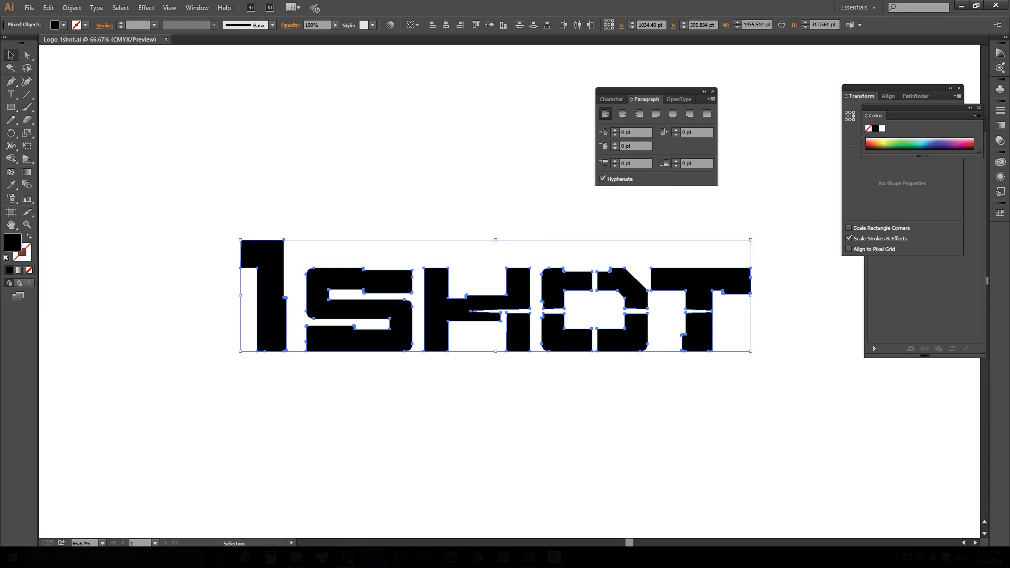
# Step: Switch to Photoshop and paste the copied logo into the banner as a Smart Object
pyautogui.click(349, 558)
pyautogui.hotkey('ctrl', 'v')
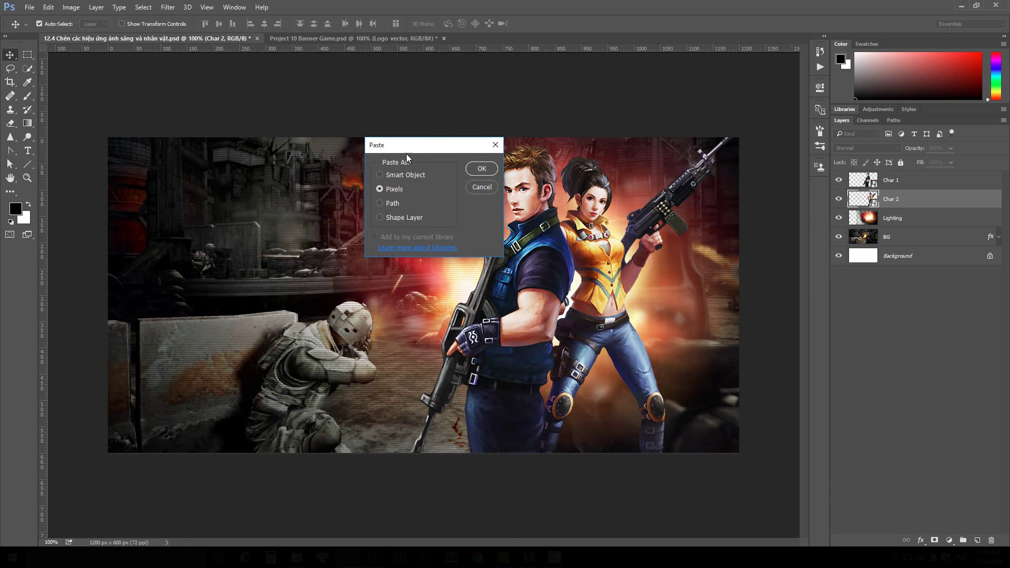
pyautogui.moveTo(421, 148); pyautogui.dragTo(325, 178)
pyautogui.click(307, 209)
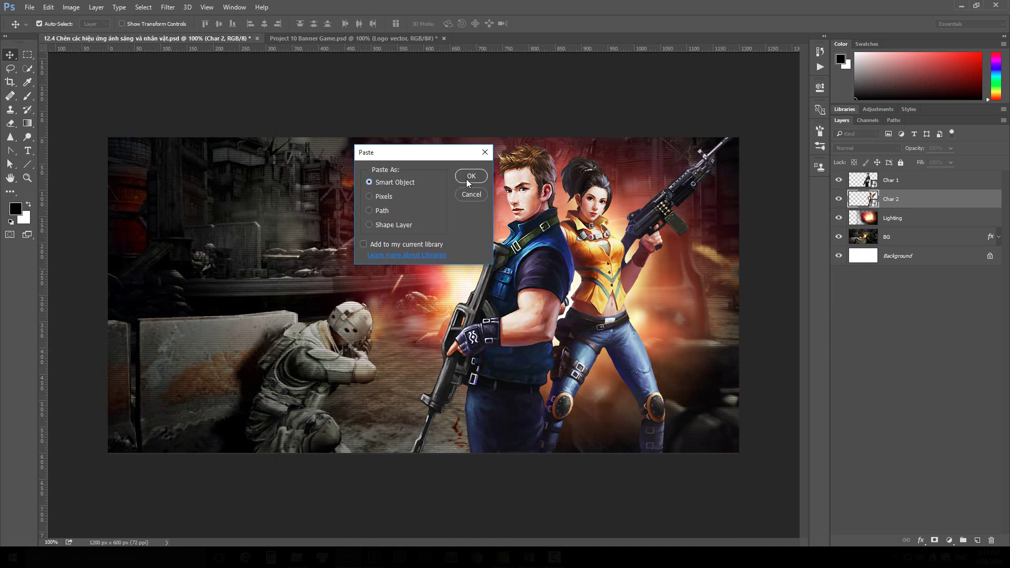
pyautogui.click(467, 175)
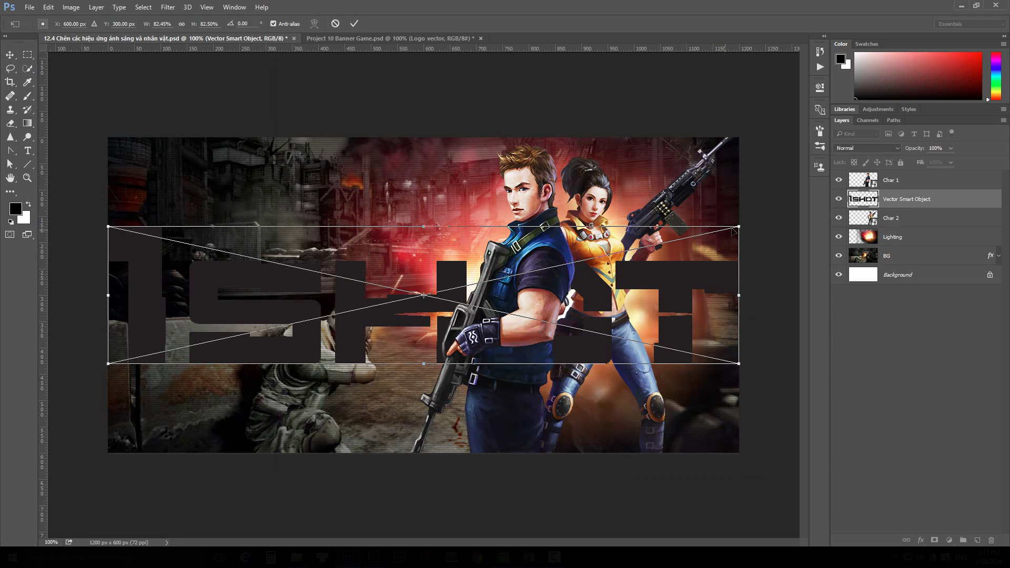
# Step: Scale the pasted logo down to about 200 px wide and place it in the banner's upper-left corner
pyautogui.moveTo(739, 226); pyautogui.dragTo(300, 298)
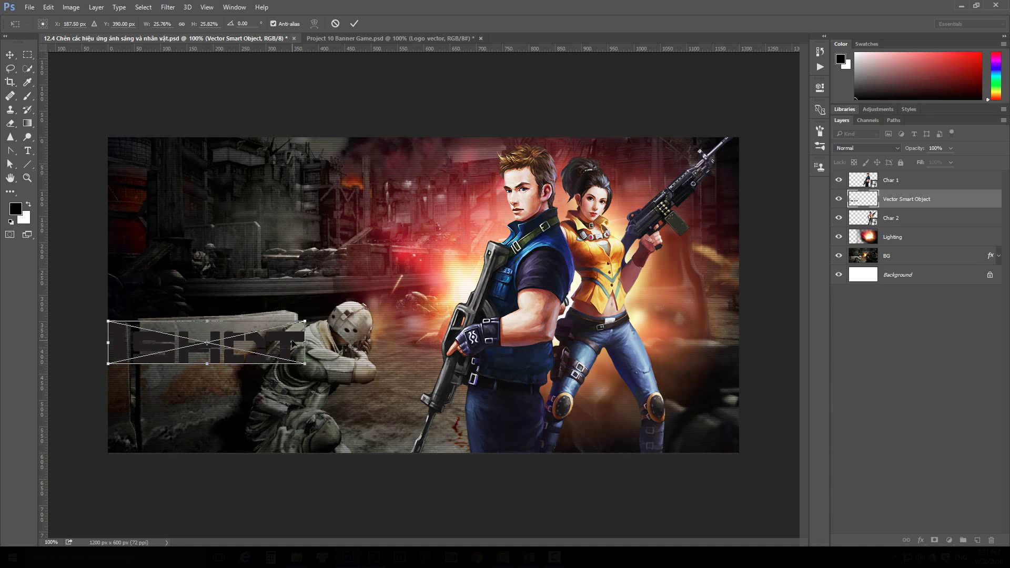
pyautogui.moveTo(294, 344); pyautogui.dragTo(500, 323)
pyautogui.press('Return')
pyautogui.scroll(2, 215, 211)
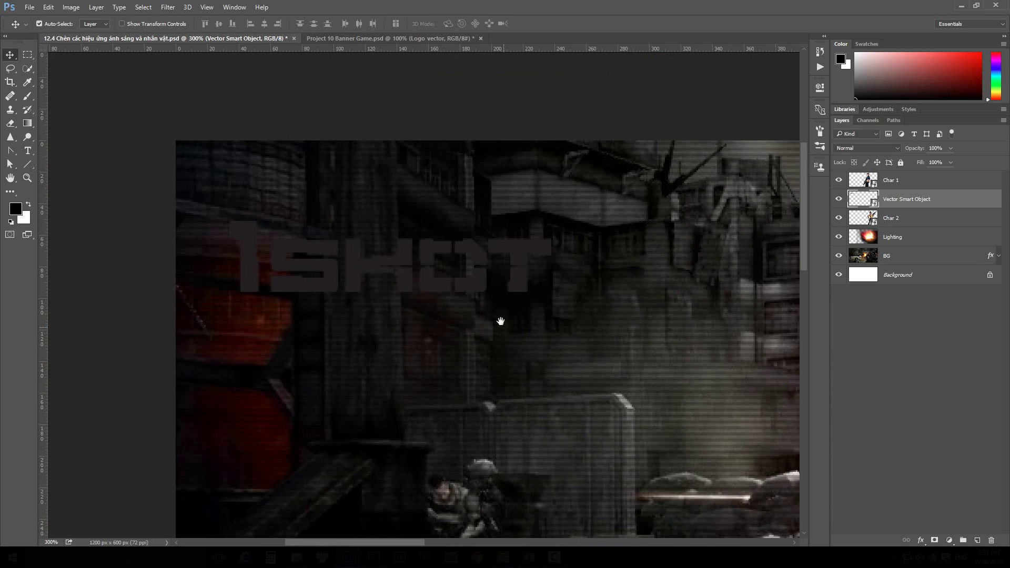
pyautogui.moveTo(476, 281); pyautogui.dragTo(509, 251)
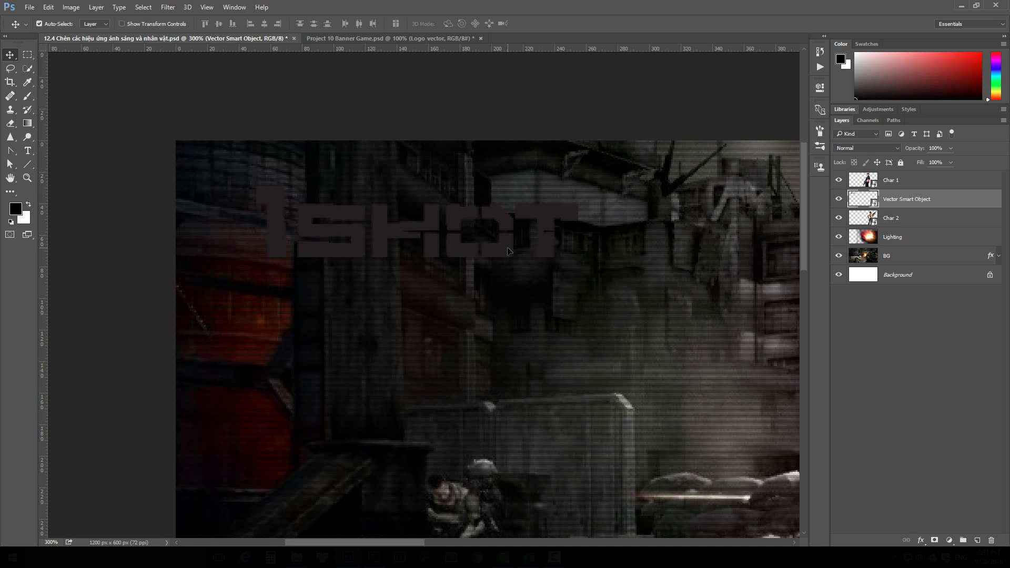
# Step: Paste the copied layer style onto the logo layer and compare the logo with the one in Project 10 Banner Game.psd
pyautogui.rightClick(969, 201)
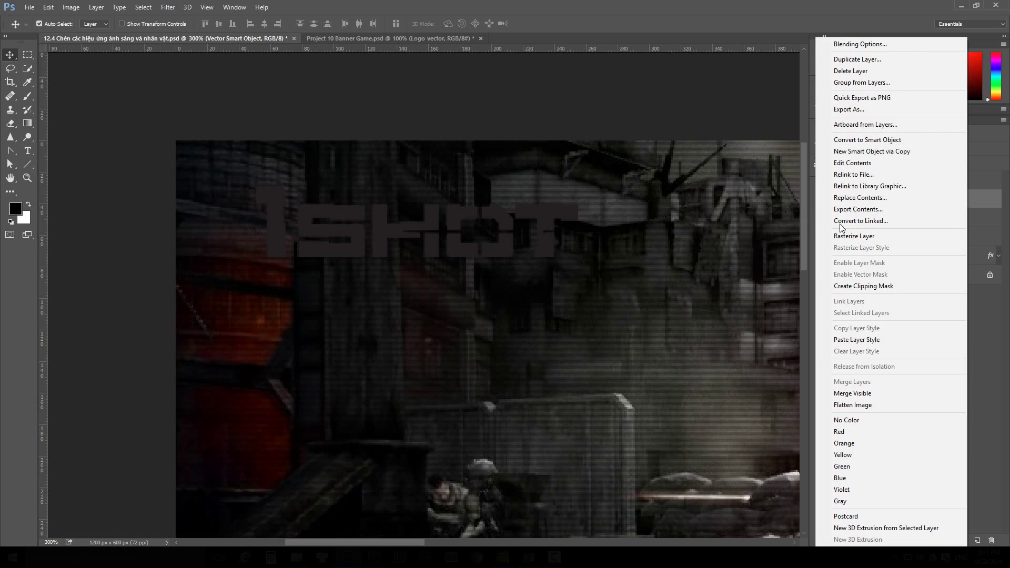
pyautogui.click(899, 340)
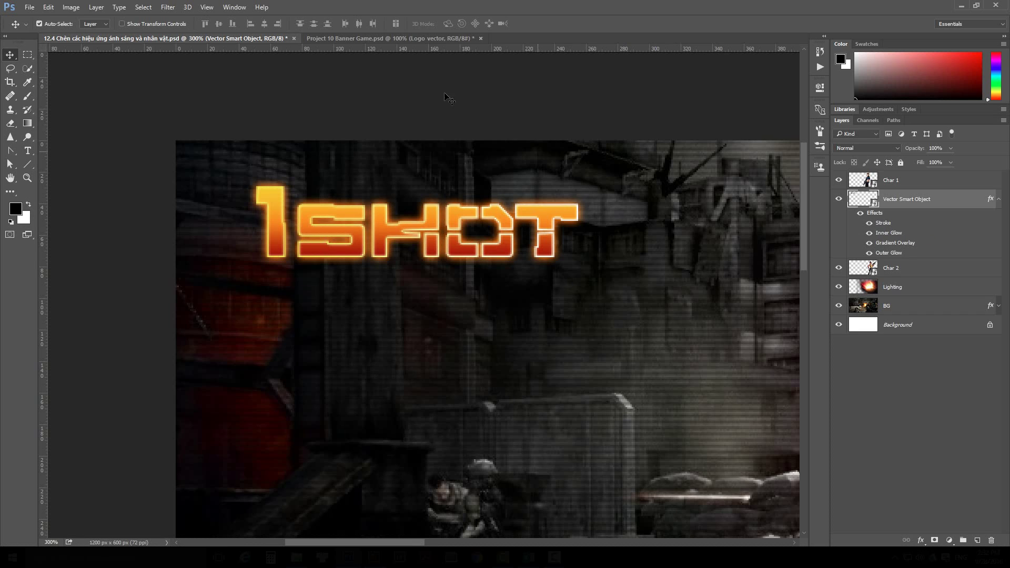
pyautogui.click(372, 39)
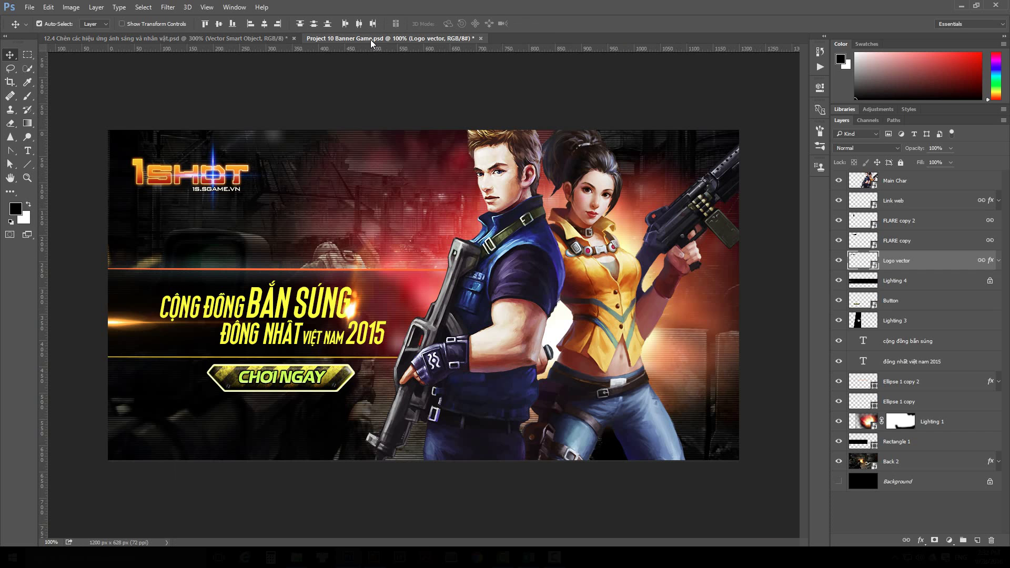
pyautogui.click(201, 36)
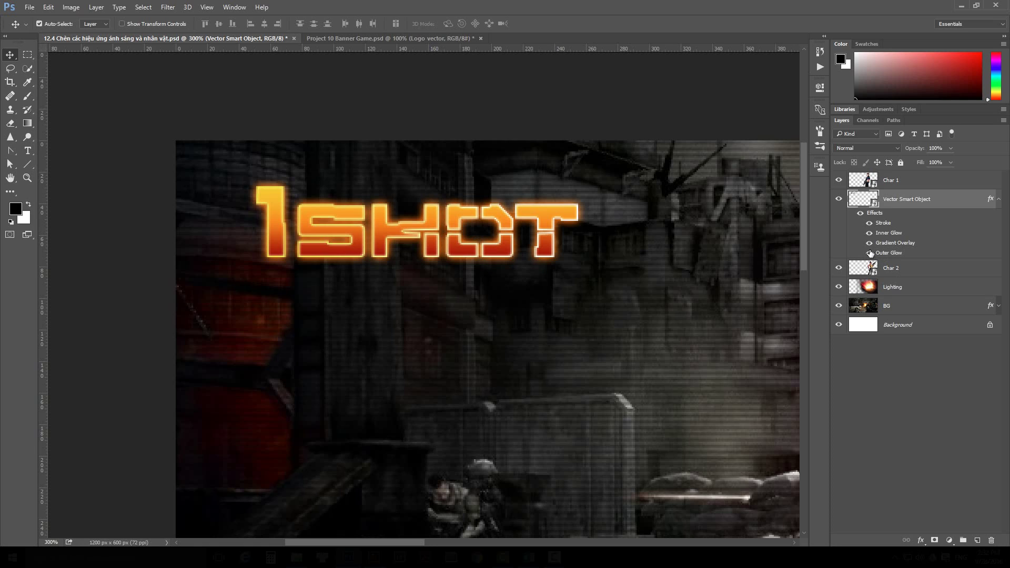
# Step: Toggle the logo's Stroke, Inner Glow, Gradient Overlay and Outer Glow effects off and on to examine what each contributes
pyautogui.click(870, 223)
pyautogui.click(870, 233)
pyautogui.click(871, 233)
pyautogui.click(870, 244)
pyautogui.click(871, 243)
pyautogui.click(871, 244)
pyautogui.click(870, 243)
pyautogui.click(871, 253)
pyautogui.click(870, 253)
pyautogui.click(871, 254)
pyautogui.click(870, 254)
pyautogui.click(871, 253)
pyautogui.click(871, 253)
# Step: Copy the blue flare layer from Lighting 1.psd into the banner document, above the logo layer
pyautogui.scroll(-1, 587, 275)
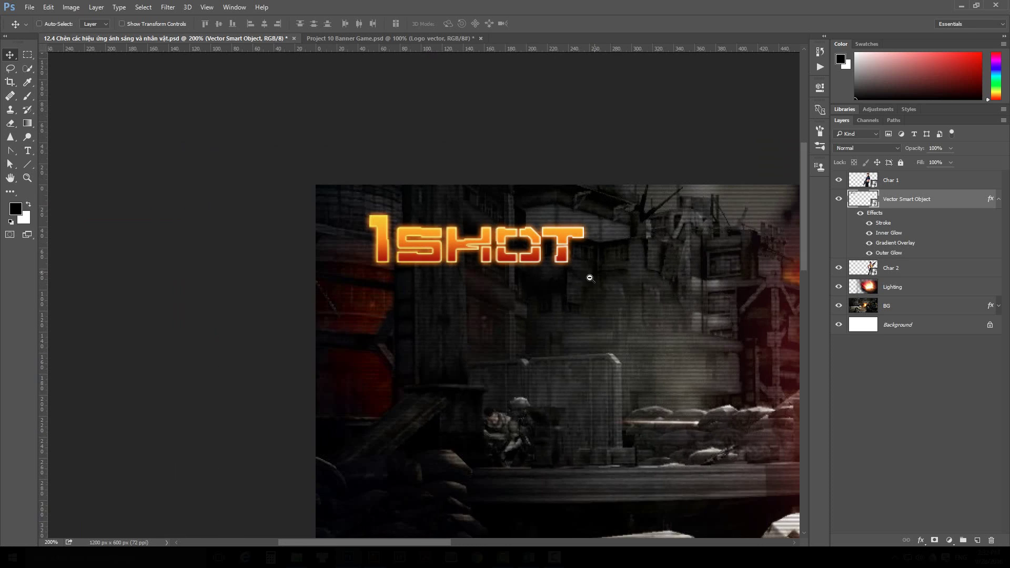
pyautogui.moveTo(587, 275); pyautogui.dragTo(436, 221)
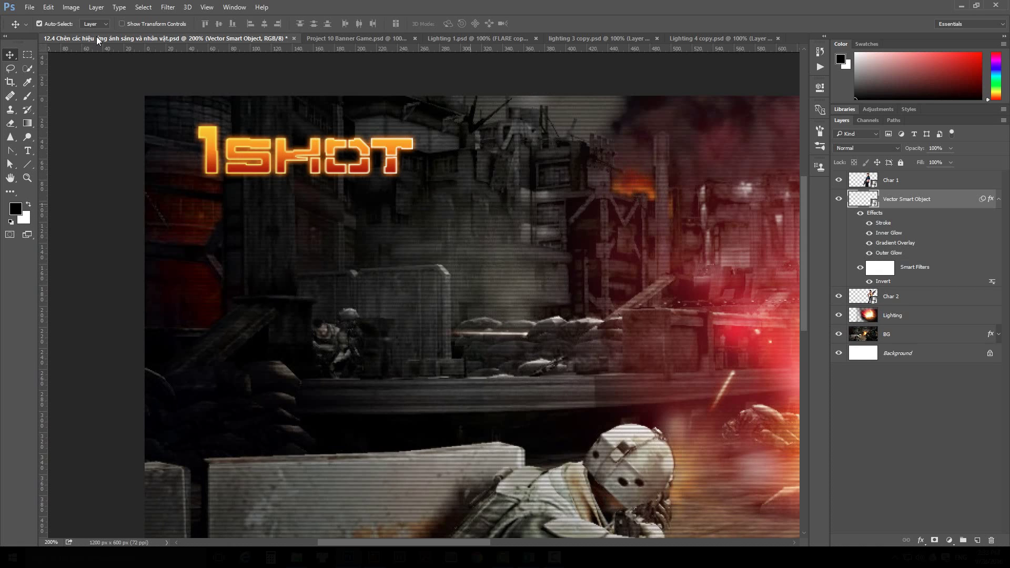
pyautogui.click(460, 39)
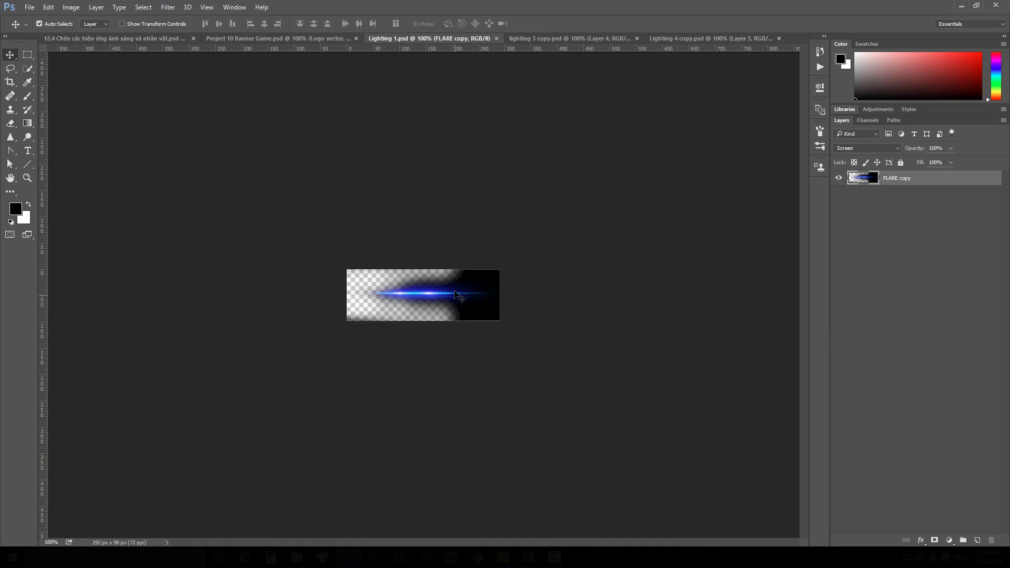
pyautogui.moveTo(455, 297); pyautogui.dragTo(381, 212)
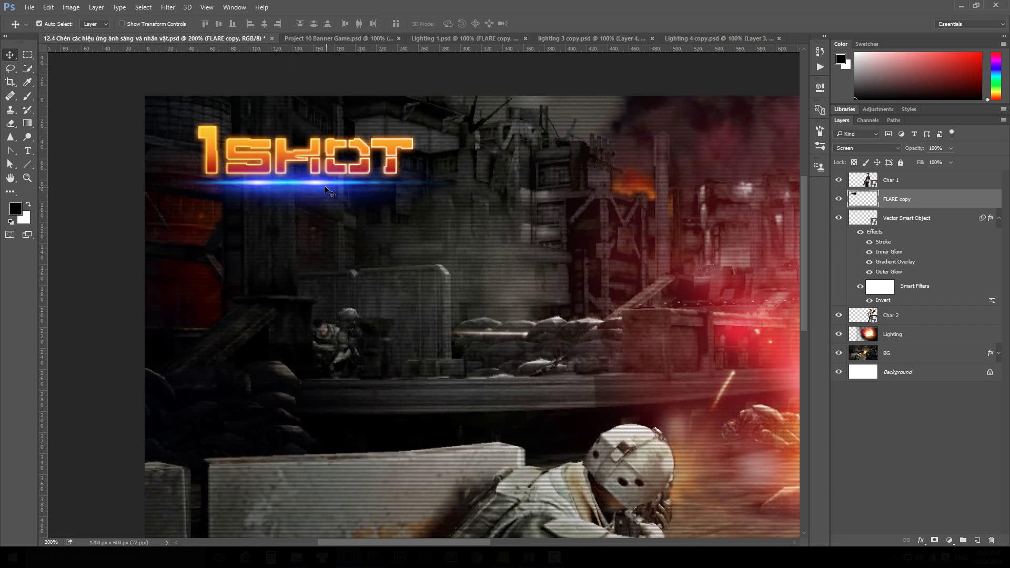
# Step: Move the flare below the 1SHOT logo and set its blend mode to Normal to expose its black backing
pyautogui.moveTo(326, 188); pyautogui.dragTo(362, 223)
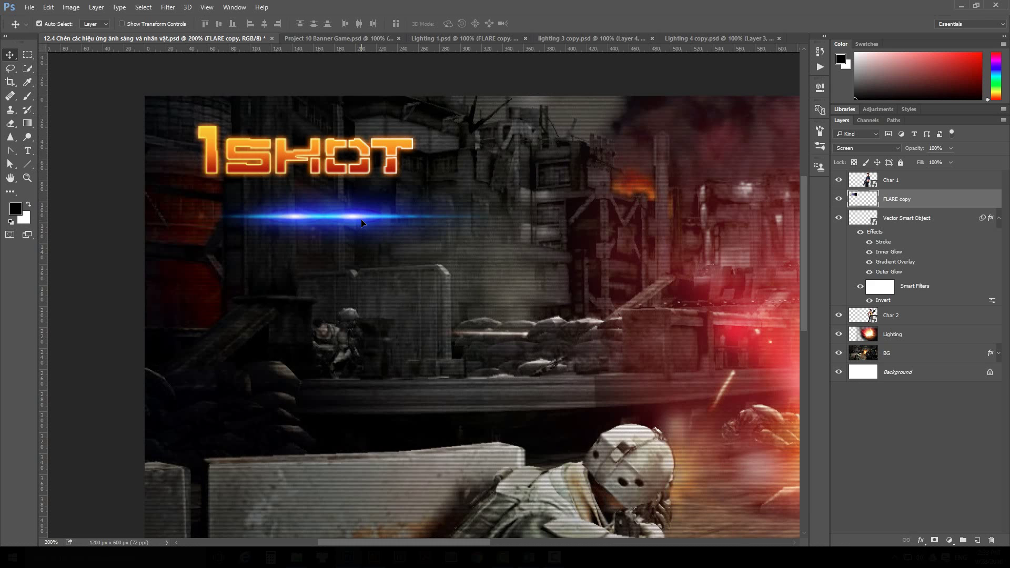
pyautogui.click(864, 149)
pyautogui.click(863, 158)
pyautogui.moveTo(322, 221); pyautogui.dragTo(374, 255)
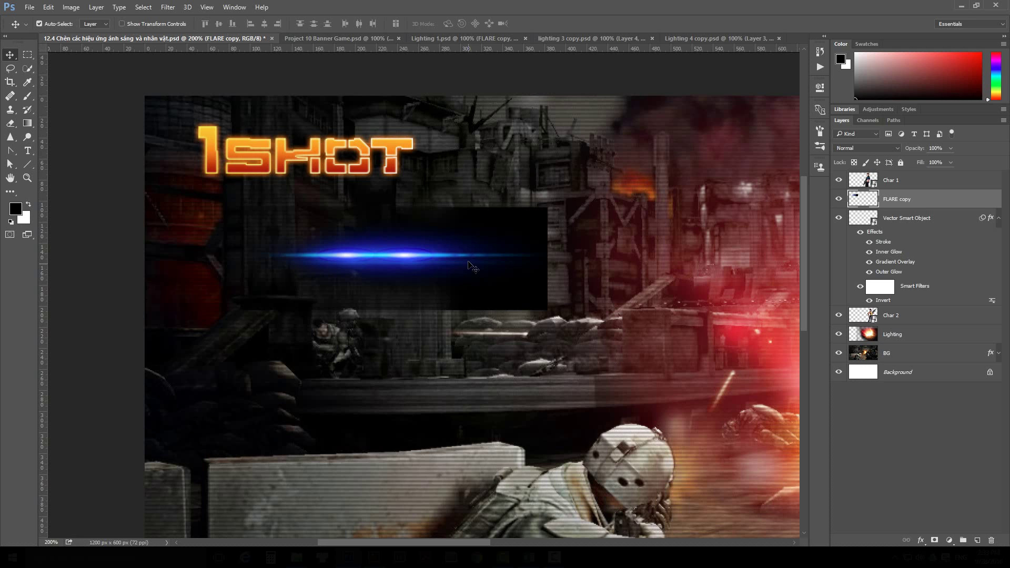
pyautogui.moveTo(470, 264); pyautogui.dragTo(469, 236)
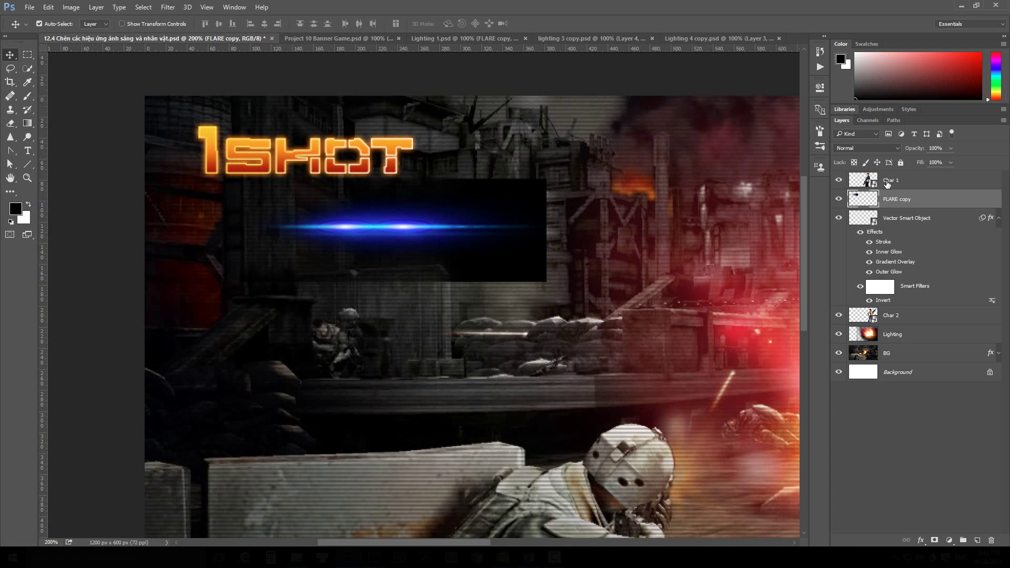
# Step: Set the flare layer's blend mode to Screen and place the flare horizontally across the 1SHOT logo
pyautogui.click(876, 149)
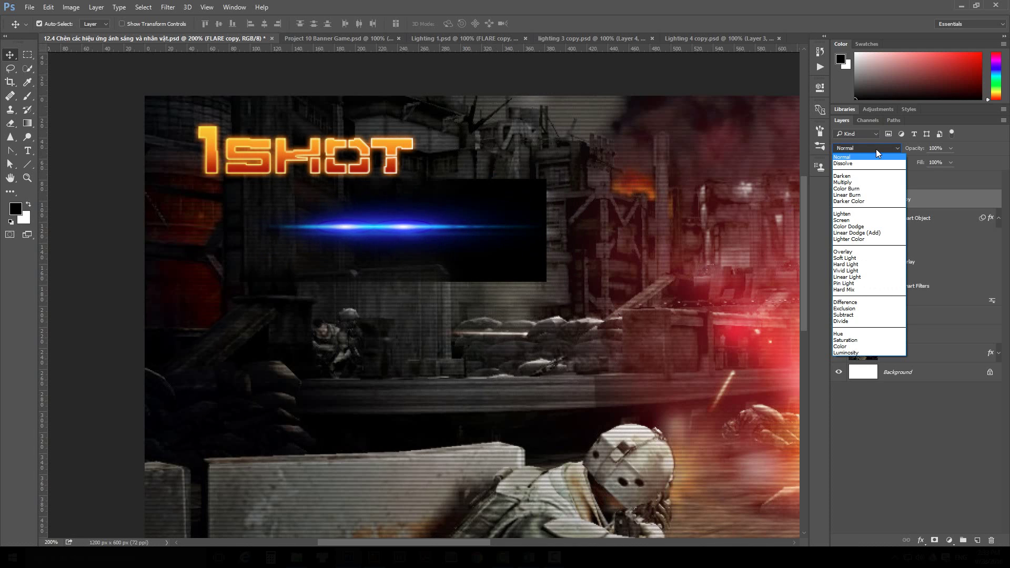
pyautogui.click(865, 221)
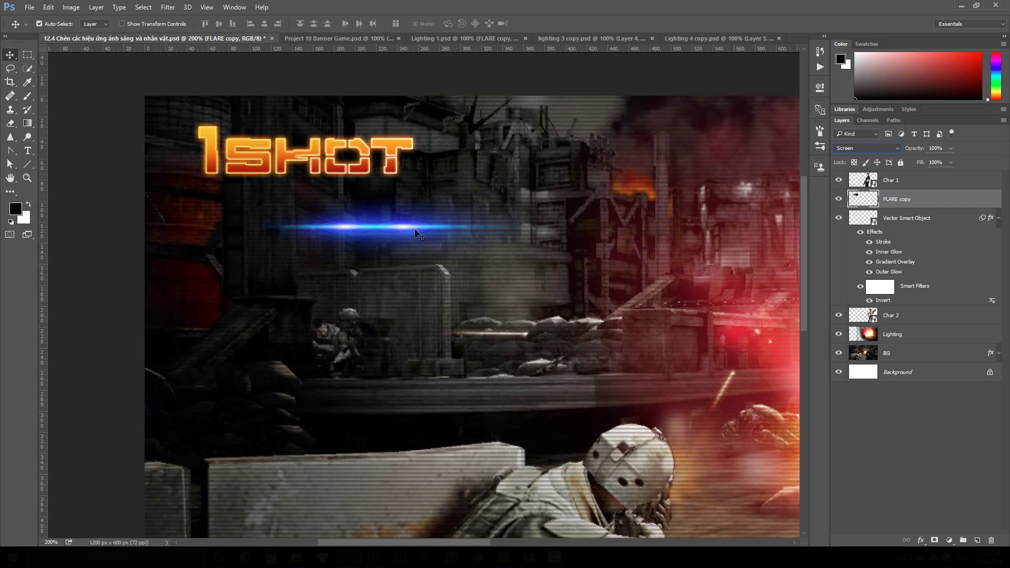
pyautogui.moveTo(416, 232); pyautogui.dragTo(374, 158)
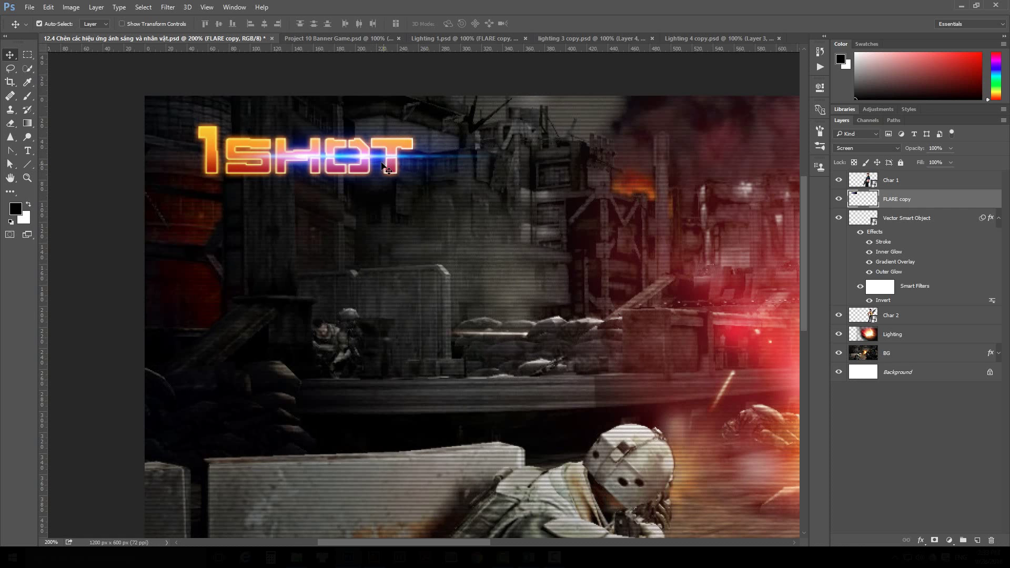
pyautogui.hotkey('ctrl', 'z')
pyautogui.hotkey('ctrl', 'z')
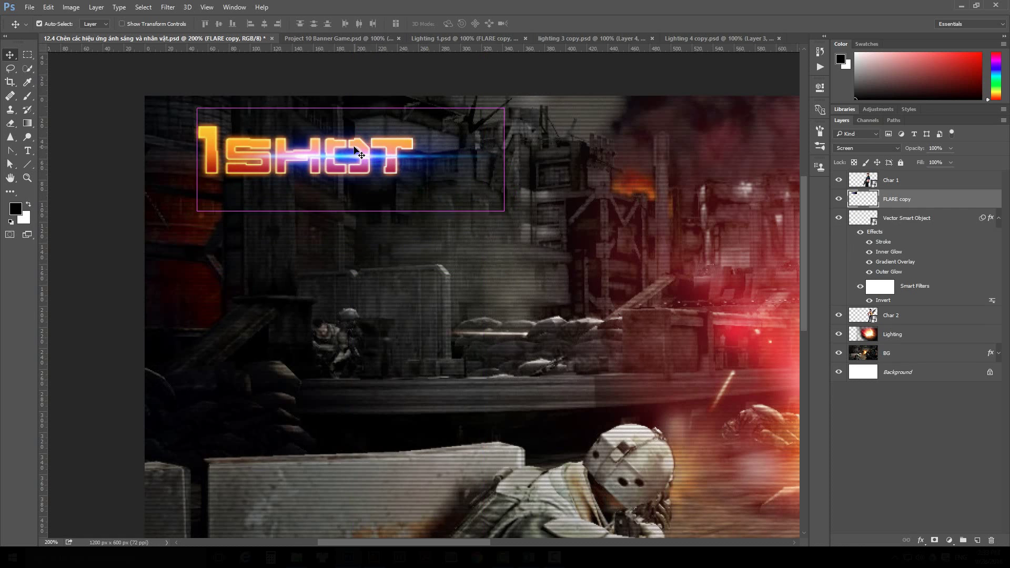
# Step: Duplicate the flare layer and rotate the duplicate 90° clockwise
pyautogui.hotkey('ctrl', 'j')
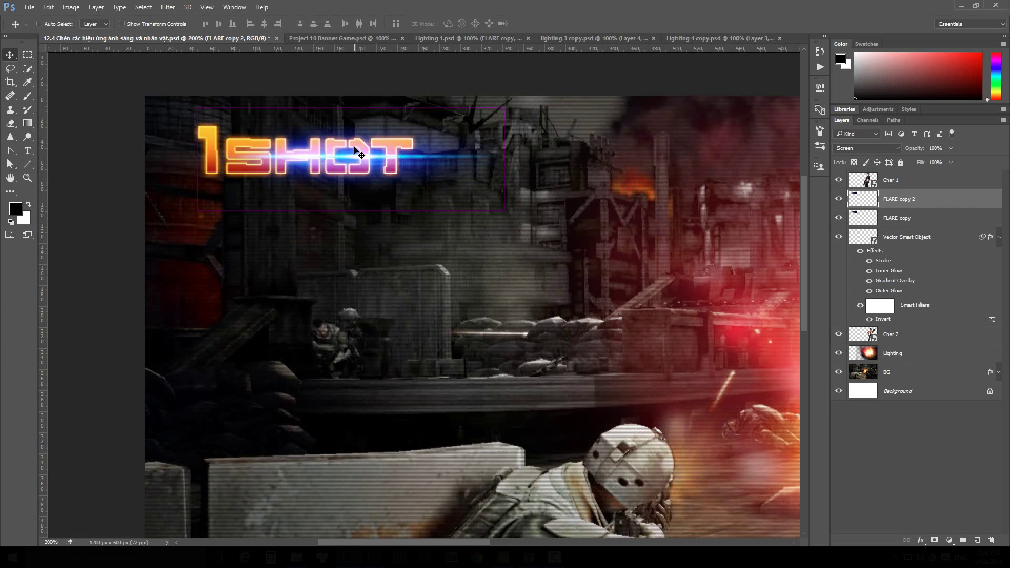
pyautogui.hotkey('ctrl', 't')
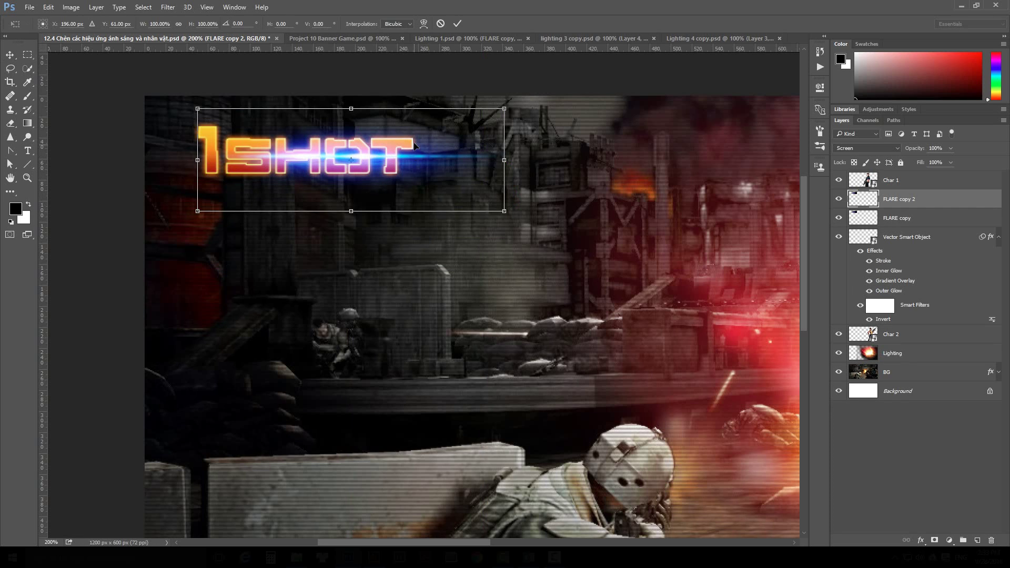
pyautogui.rightClick(415, 145)
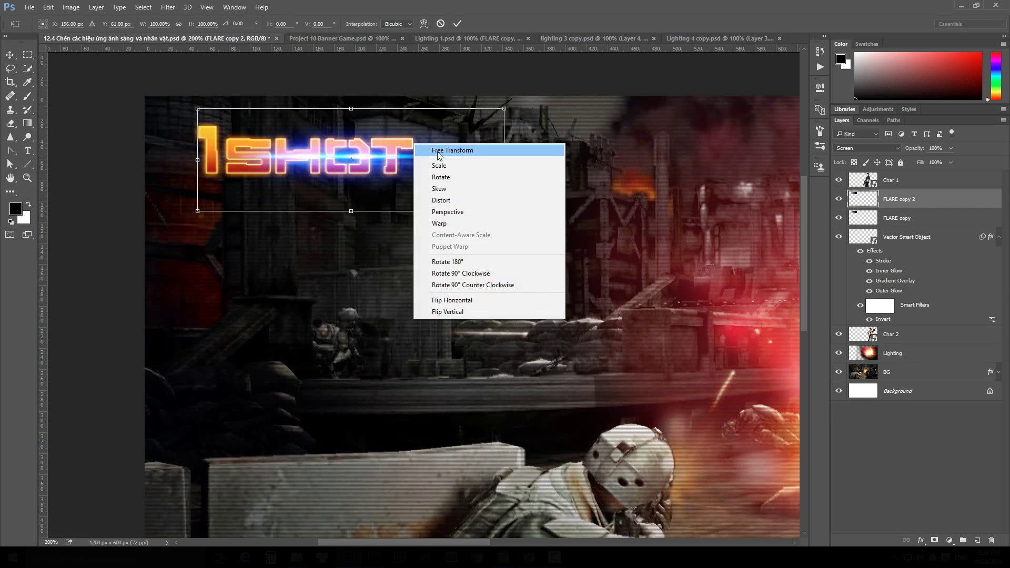
pyautogui.click(475, 274)
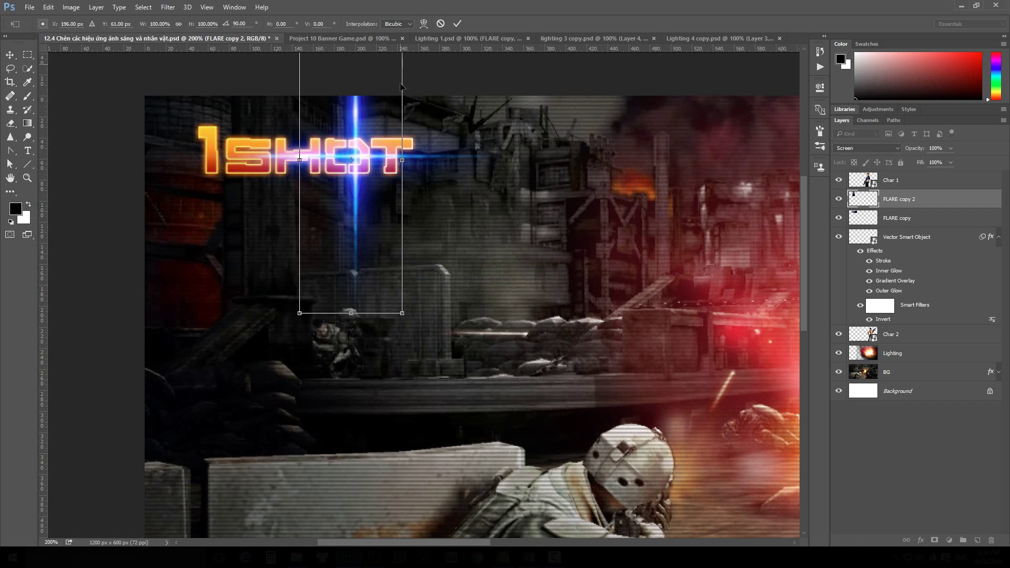
# Step: Shrink the vertical flare and position it to cross the horizontal flare over the logo's letter O
pyautogui.moveTo(399, 310); pyautogui.dragTo(384, 255)
pyautogui.moveTo(354, 201); pyautogui.dragTo(348, 203)
pyautogui.press('Return')
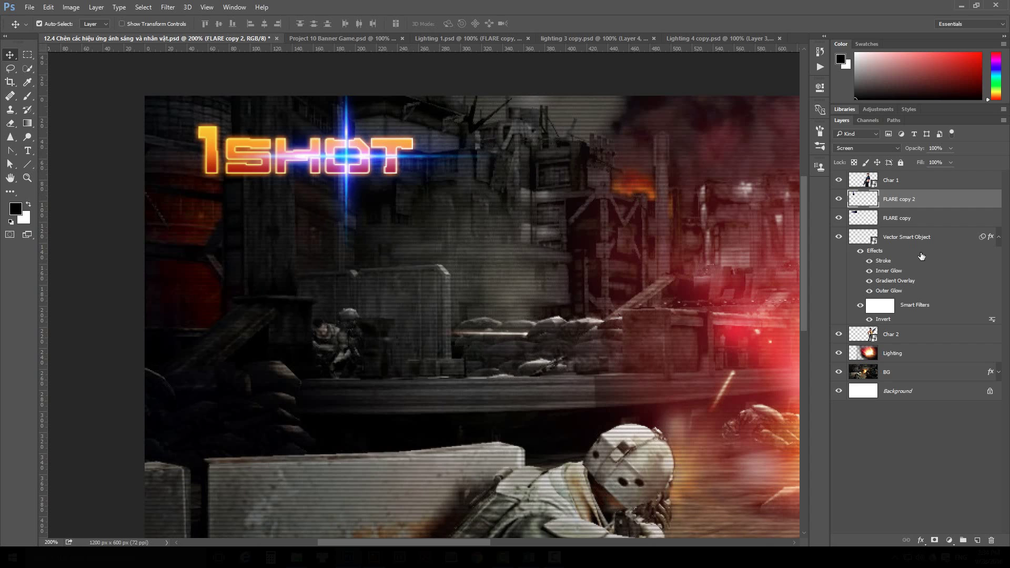
# Step: Scale the horizontal flare down slightly and nudge the vertical flare so both cross over the logo's letter O
pyautogui.click(919, 221)
pyautogui.hotkey('ctrl', 't')
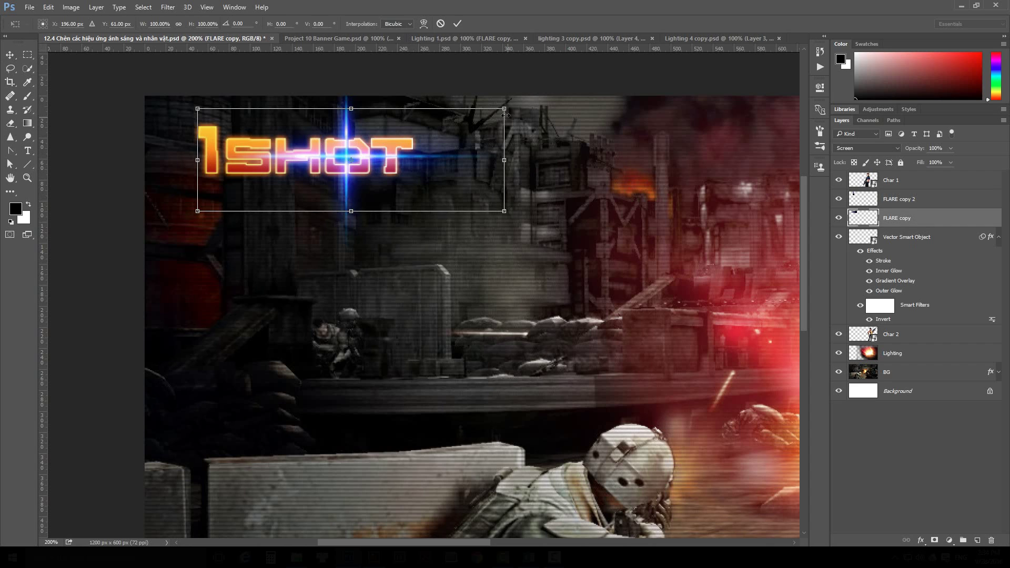
pyautogui.moveTo(506, 110); pyautogui.dragTo(479, 116)
pyautogui.press('Return')
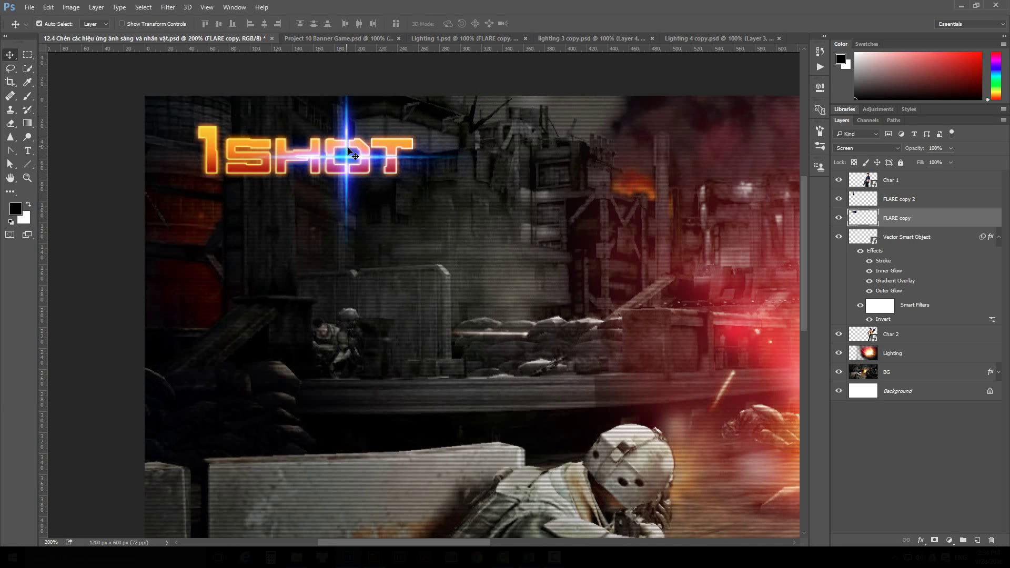
pyautogui.moveTo(353, 155); pyautogui.dragTo(356, 156)
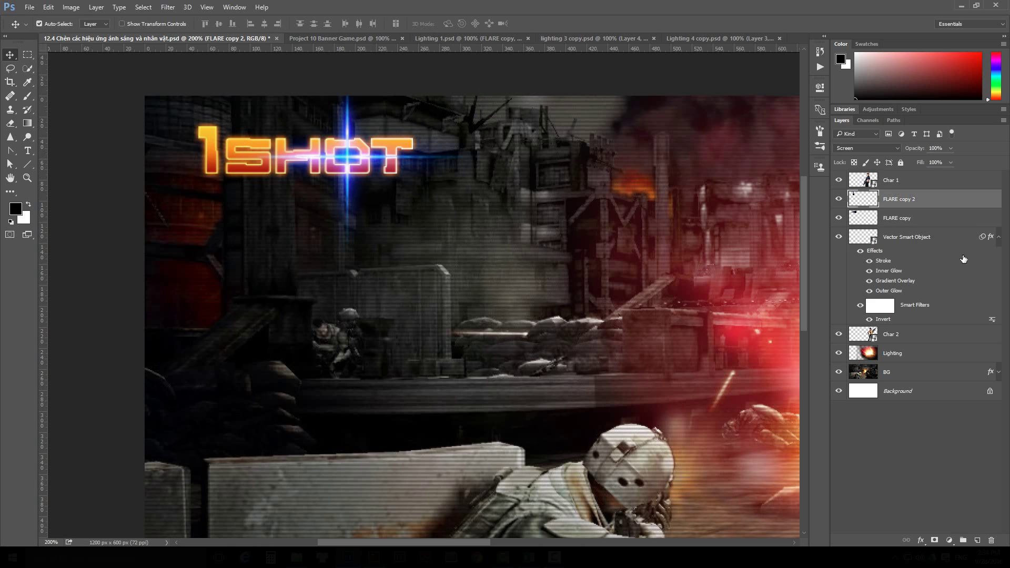
# Step: Collapse the logo layer's effects list and link the Vector Smart Object layer with both flare layers
pyautogui.click(999, 238)
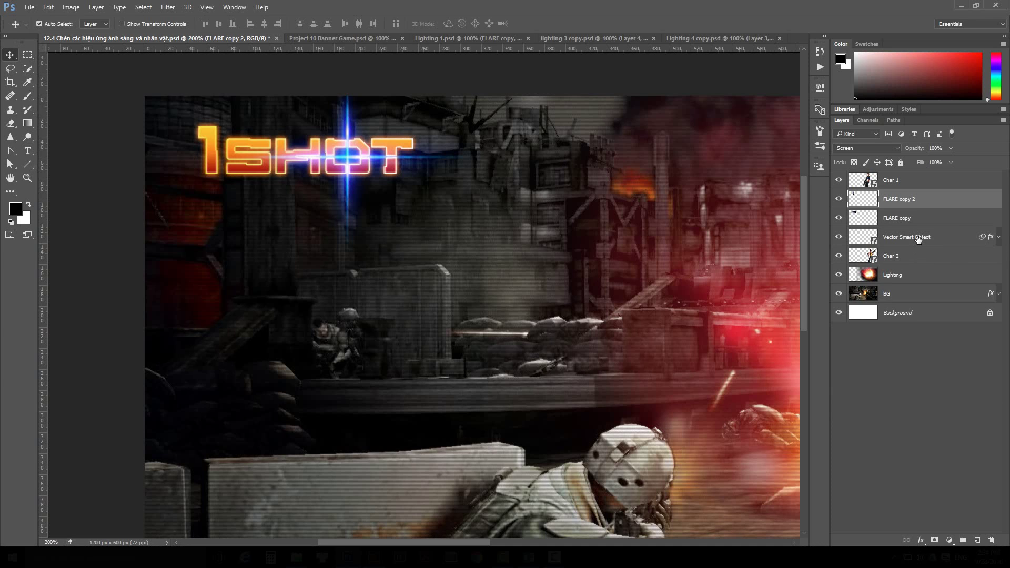
pyautogui.keyDown('shift'); pyautogui.click(919, 239); pyautogui.keyUp('shift')
pyautogui.click(907, 541)
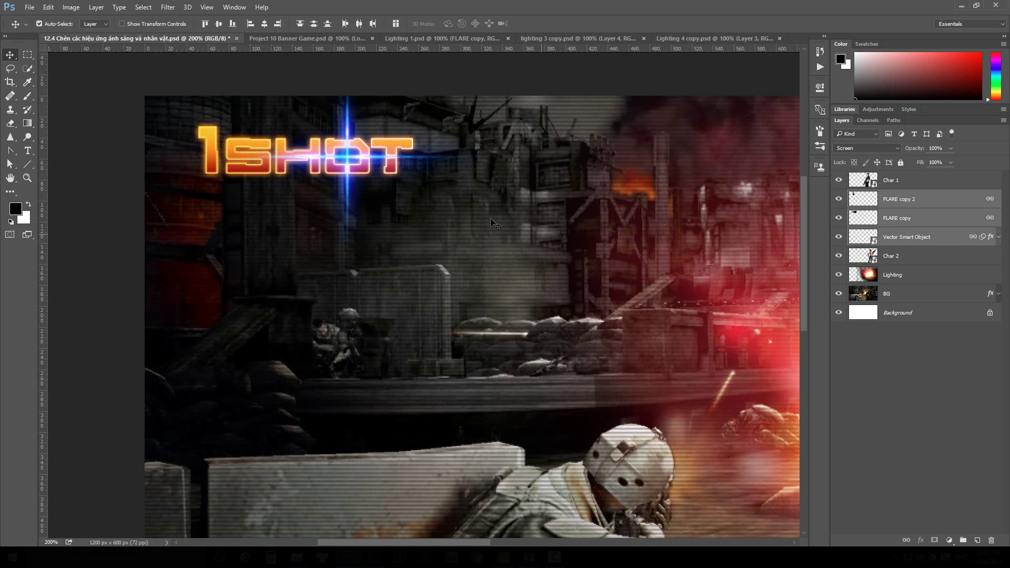
# Step: Move the linked 1SHOT logo and flares slightly down and inward from the banner's upper-left corner, and deselect the layers
pyautogui.moveTo(356, 164); pyautogui.dragTo(363, 186)
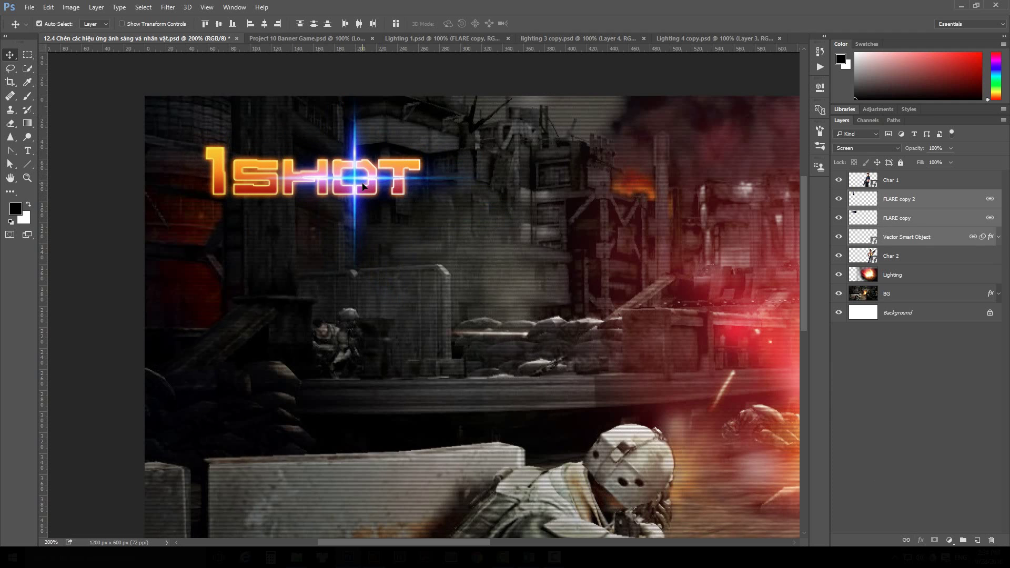
pyautogui.hotkey('ctrl', '-')
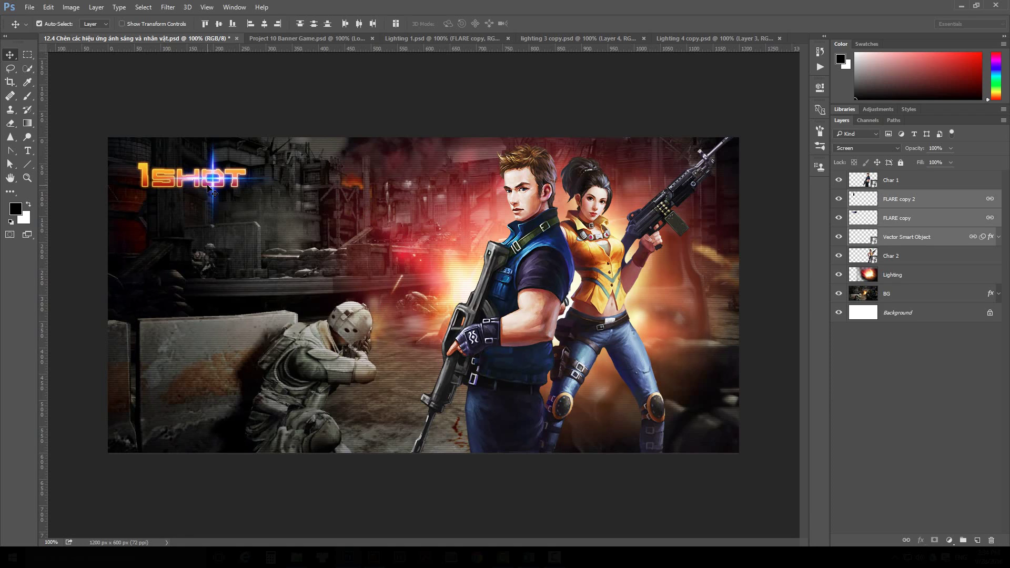
pyautogui.moveTo(209, 186); pyautogui.dragTo(210, 190)
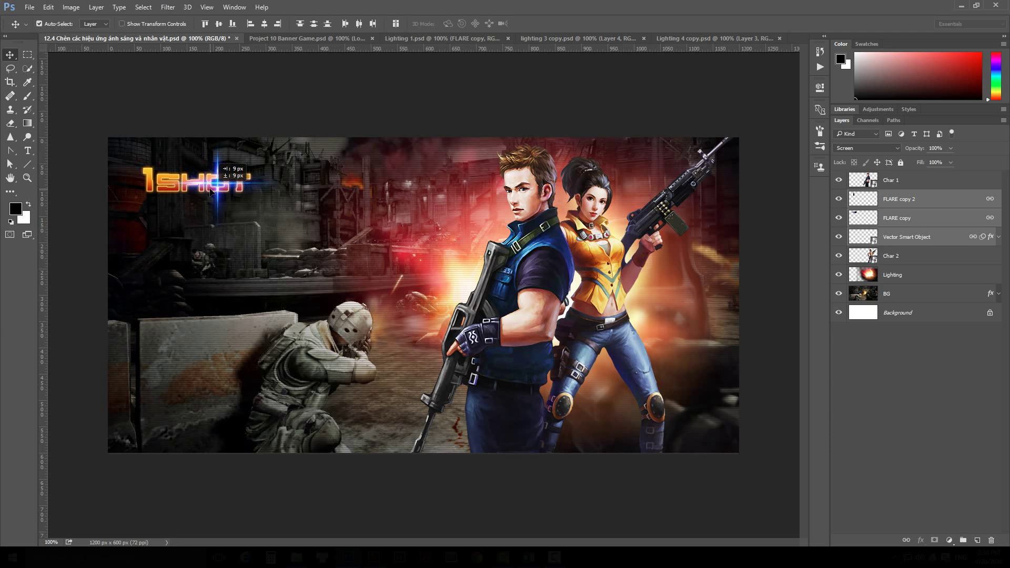
pyautogui.moveTo(210, 192); pyautogui.dragTo(214, 189)
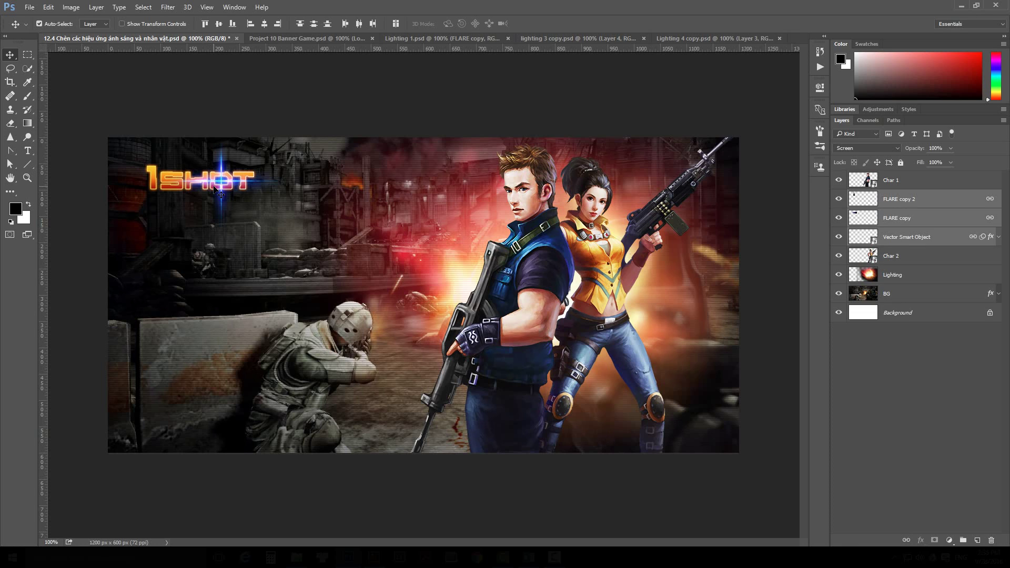
pyautogui.click(264, 120)
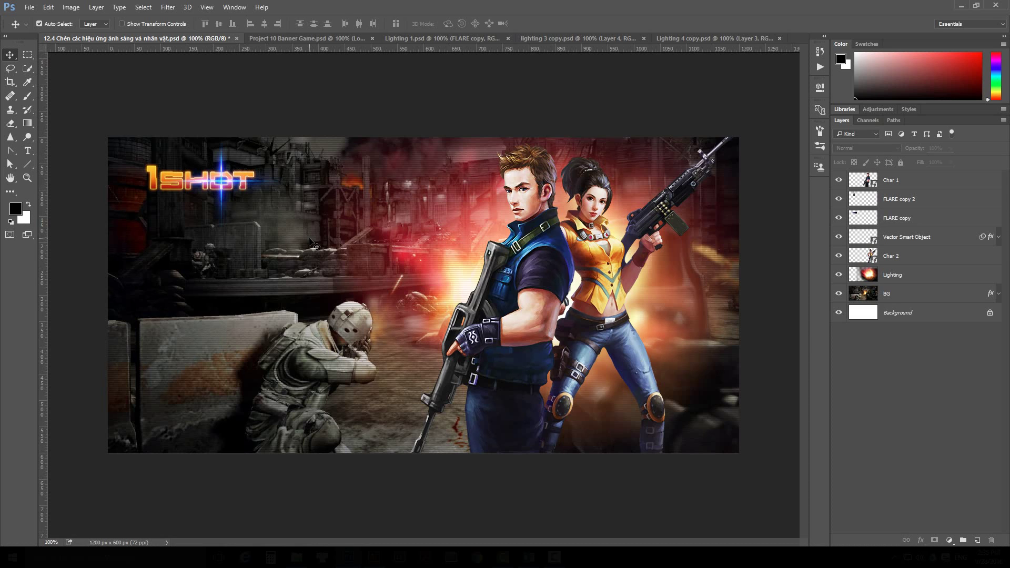